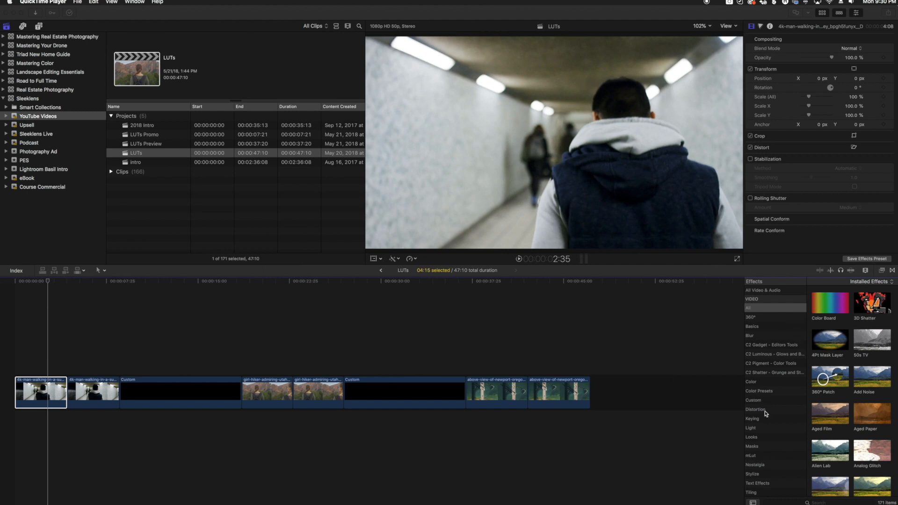
# - Filter effects to Color, drop Custom LUT on the second walking-man clip, preview, and select it
pyautogui.click(756, 383)
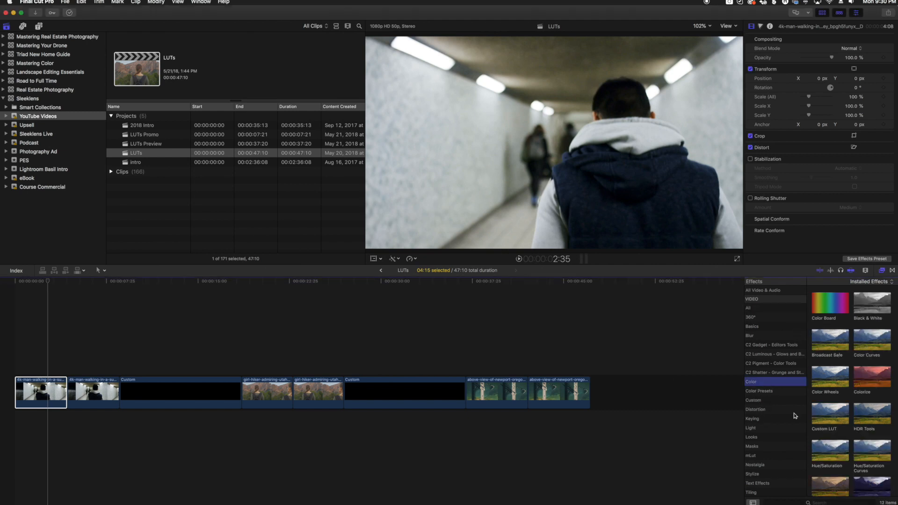
pyautogui.moveTo(829, 417); pyautogui.dragTo(91, 396)
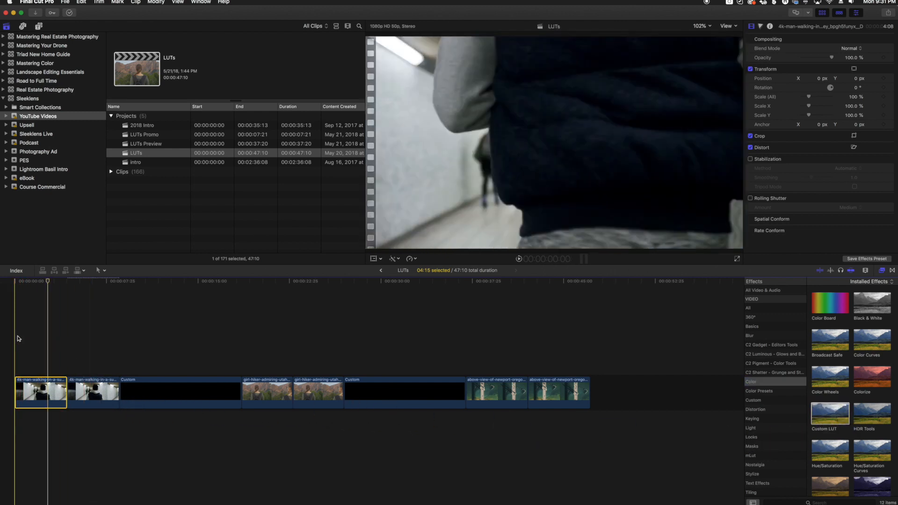
pyautogui.press('space')
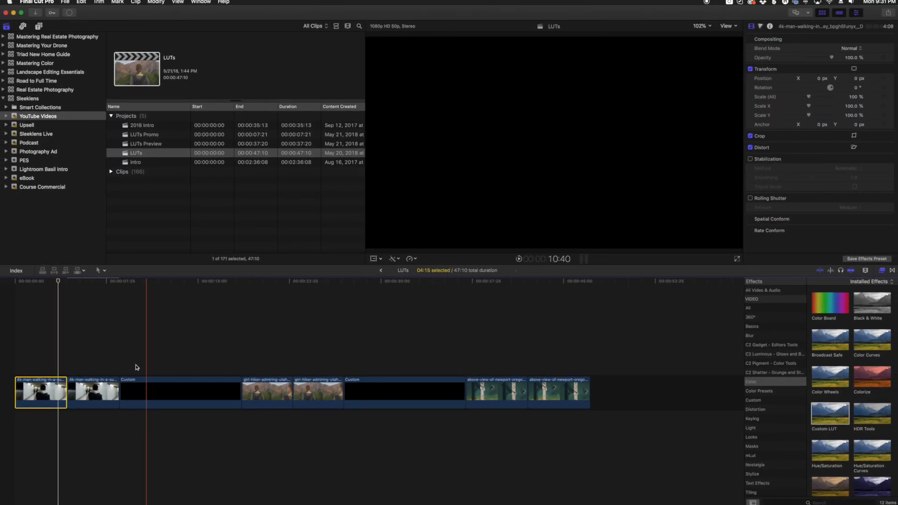
pyautogui.click(92, 389)
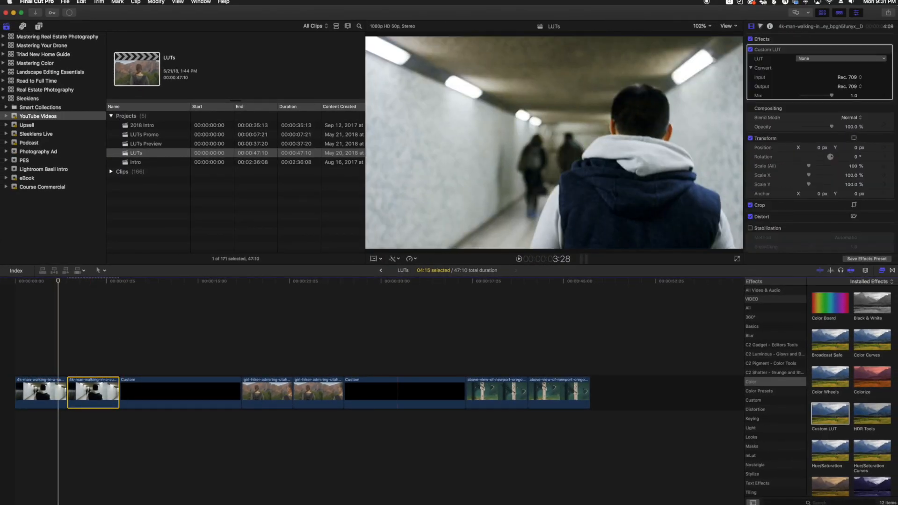
# - Load the BS - Interrogation - Sleeklens .cube file into the walking clip's Custom LUT
pyautogui.click(818, 60)
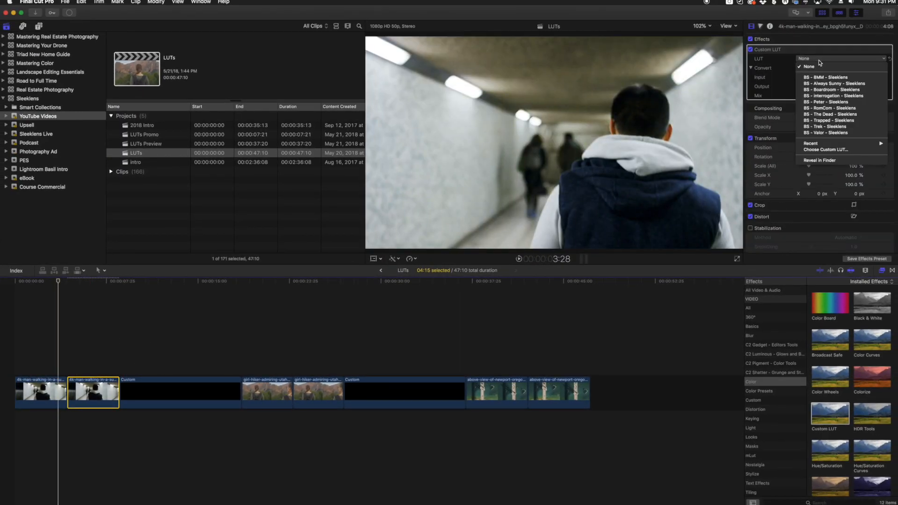
pyautogui.click(835, 150)
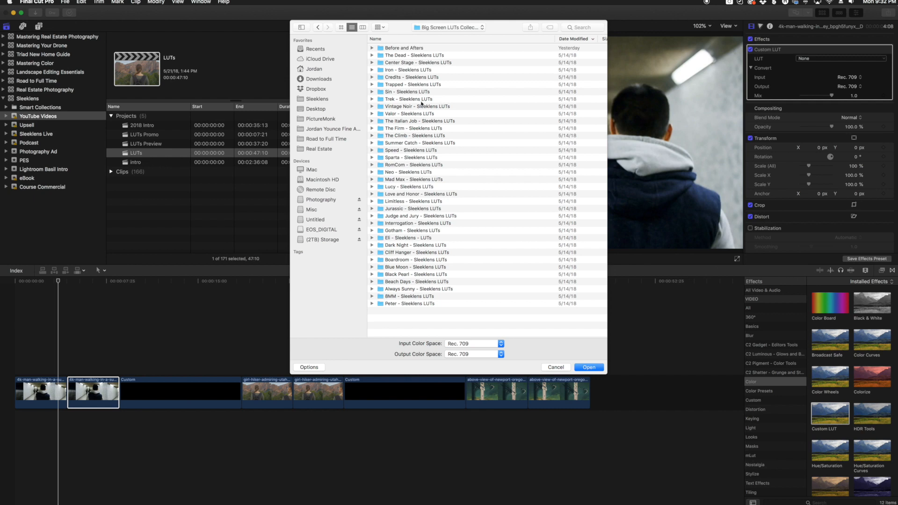
pyautogui.click(372, 223)
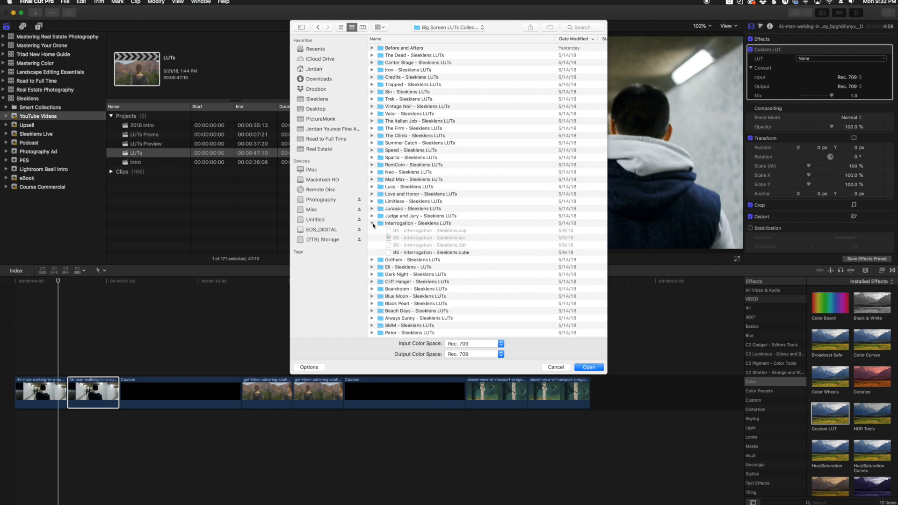
pyautogui.click(448, 254)
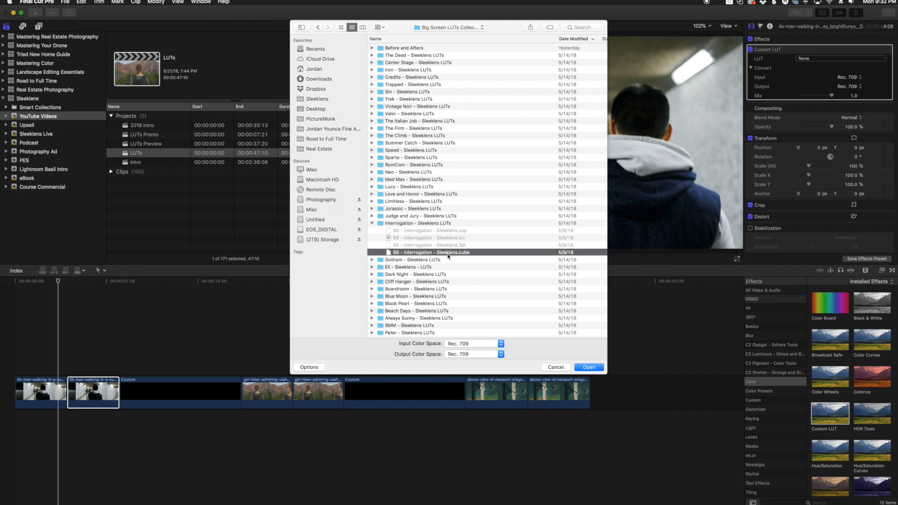
pyautogui.click(588, 367)
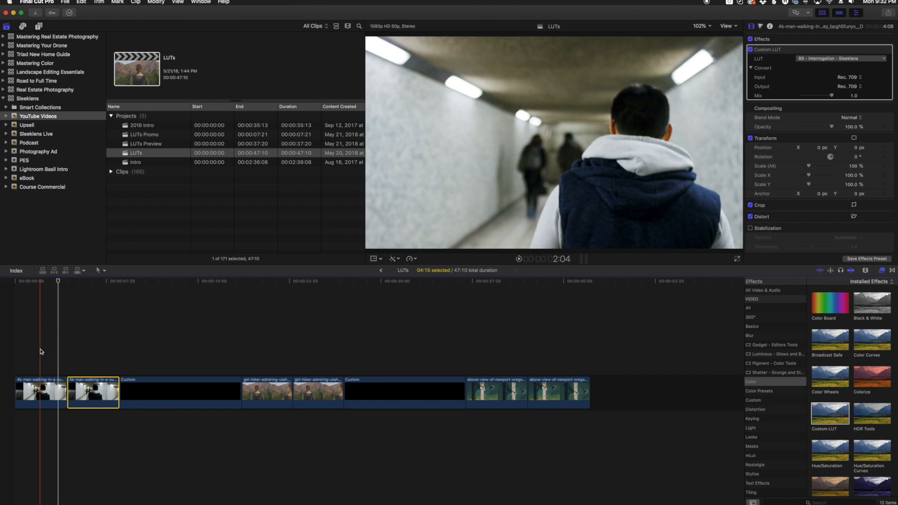
# - Preview the graded walking clip and lower its Custom LUT Mix to about 0.64
pyautogui.press('space')
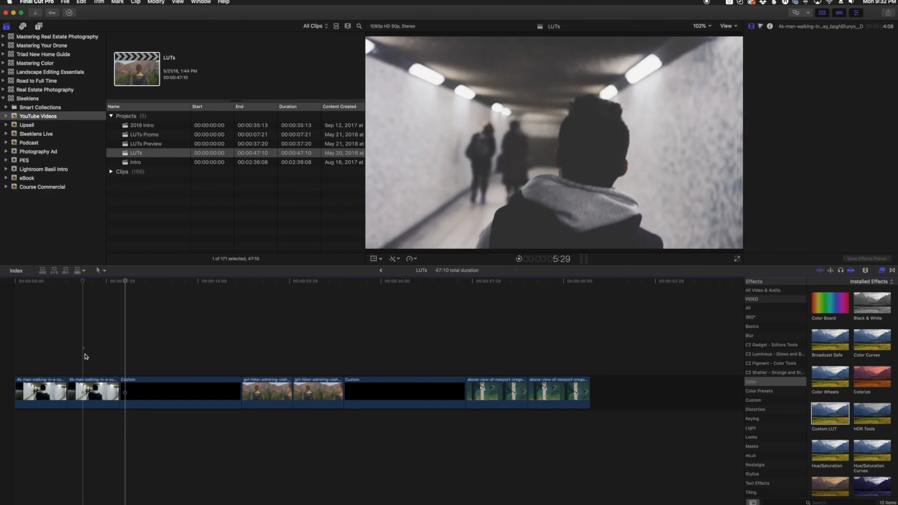
pyautogui.click(89, 387)
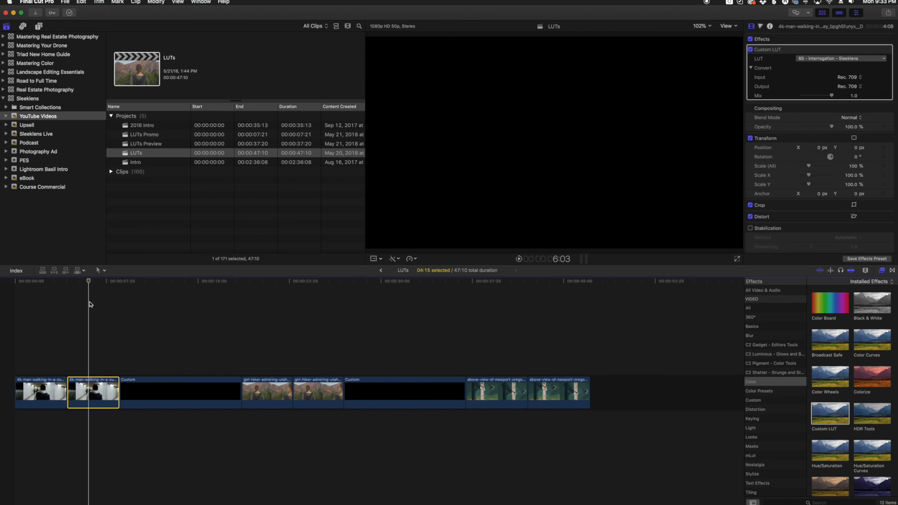
pyautogui.click(77, 351)
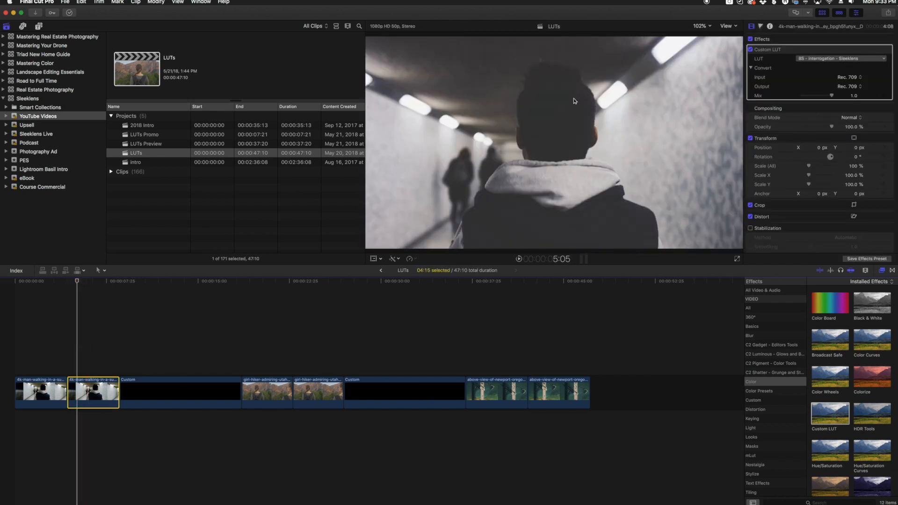
pyautogui.moveTo(832, 95); pyautogui.dragTo(821, 98)
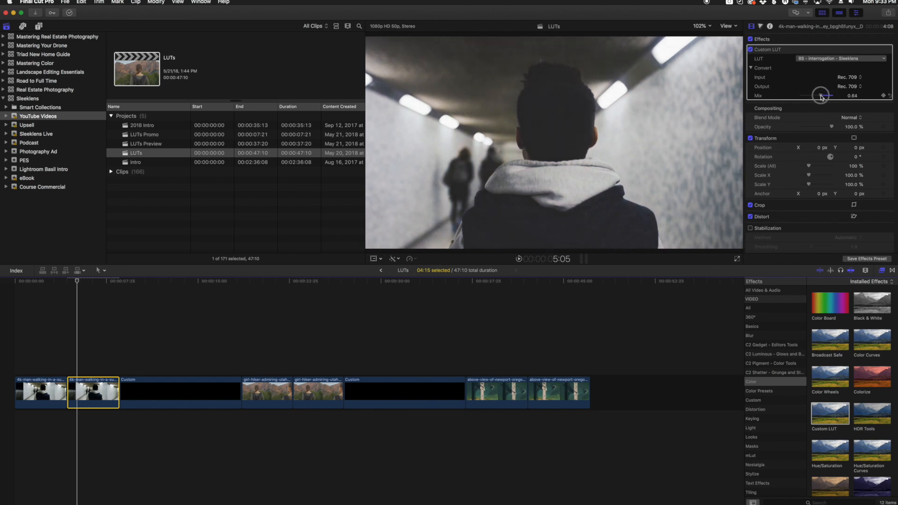
# - Fine-tune the walking clip's LUT Mix to 0.63 and play a short stretch to check it
pyautogui.moveTo(821, 97); pyautogui.dragTo(820, 96)
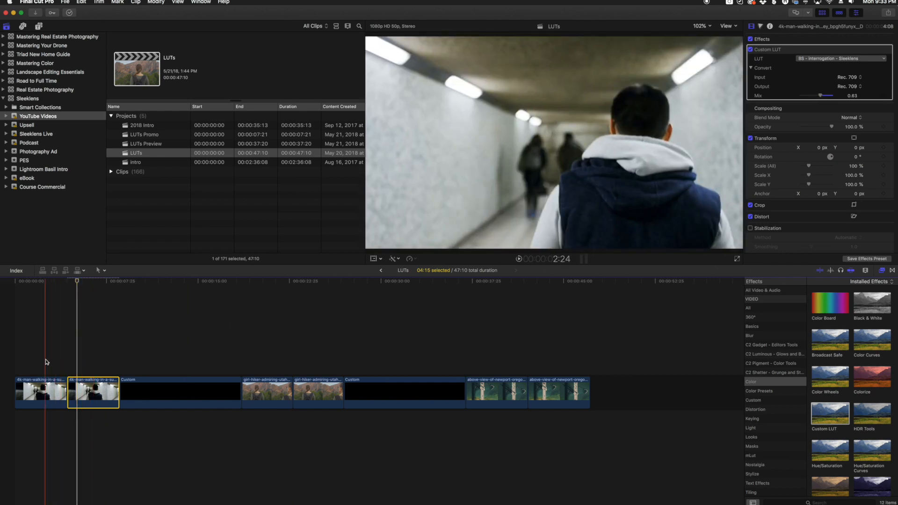
pyautogui.press('space')
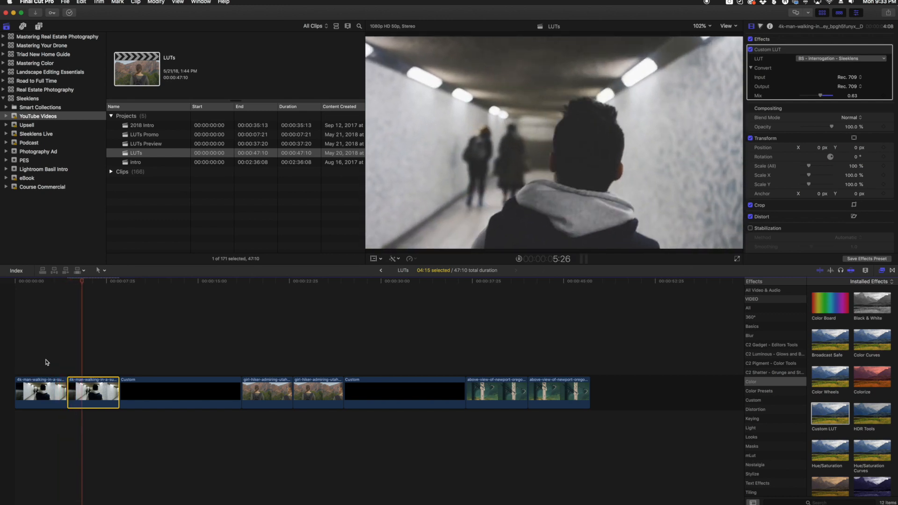
pyautogui.press('space')
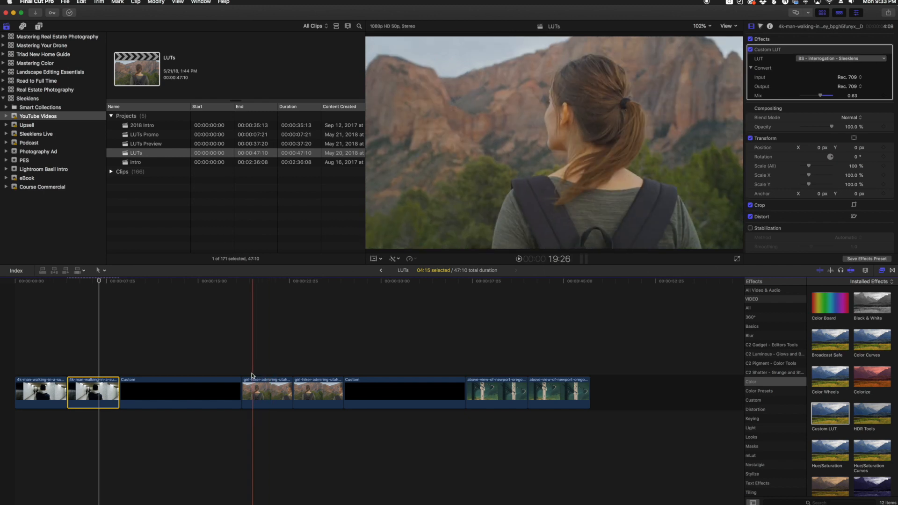
# - Replay from the hiker clip to review the grade, then select the second girl-hiker clip
pyautogui.press('space')
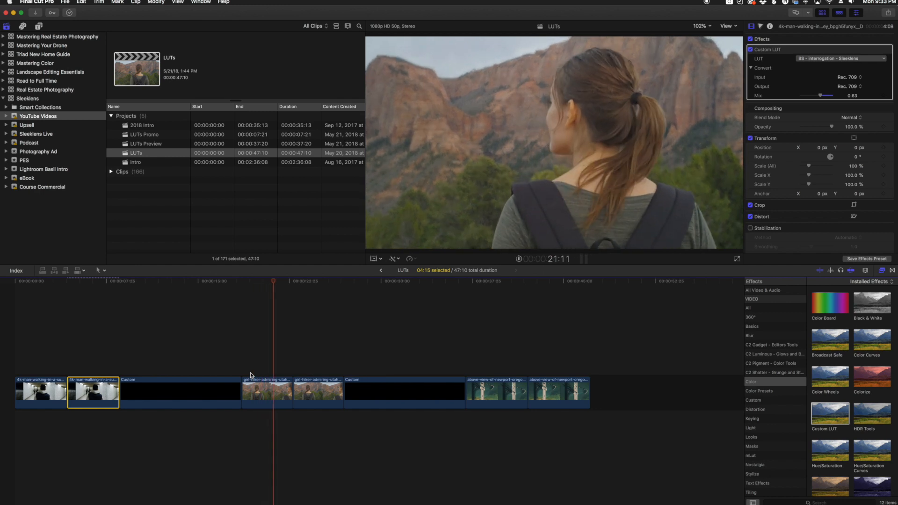
pyautogui.press('space')
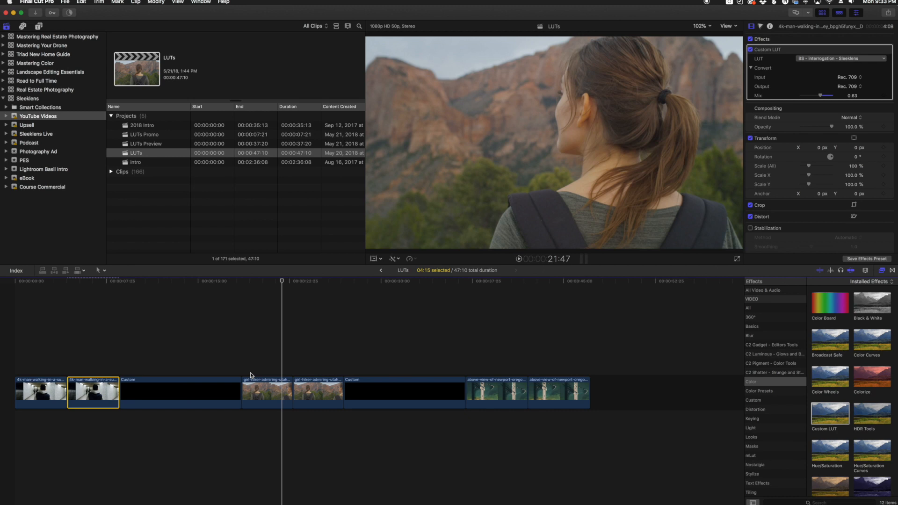
pyautogui.click(315, 392)
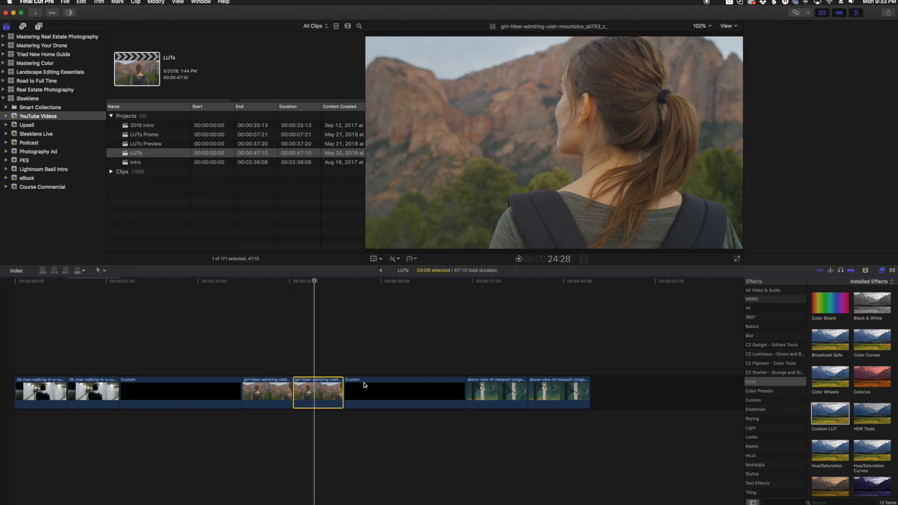
# - Apply Custom LUT to the second girl-hiker clip and load BS - RomCom - Sleeklens.cube into it
pyautogui.moveTo(837, 418); pyautogui.dragTo(319, 394)
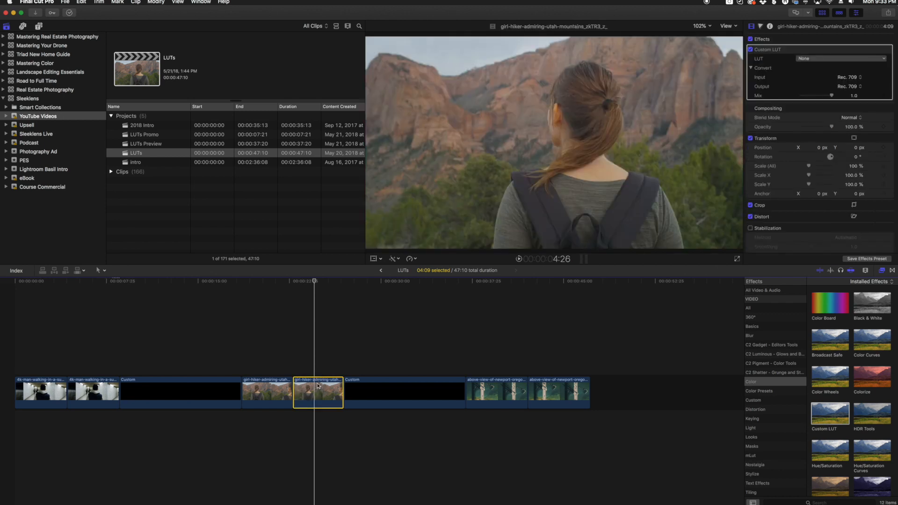
pyautogui.click(813, 58)
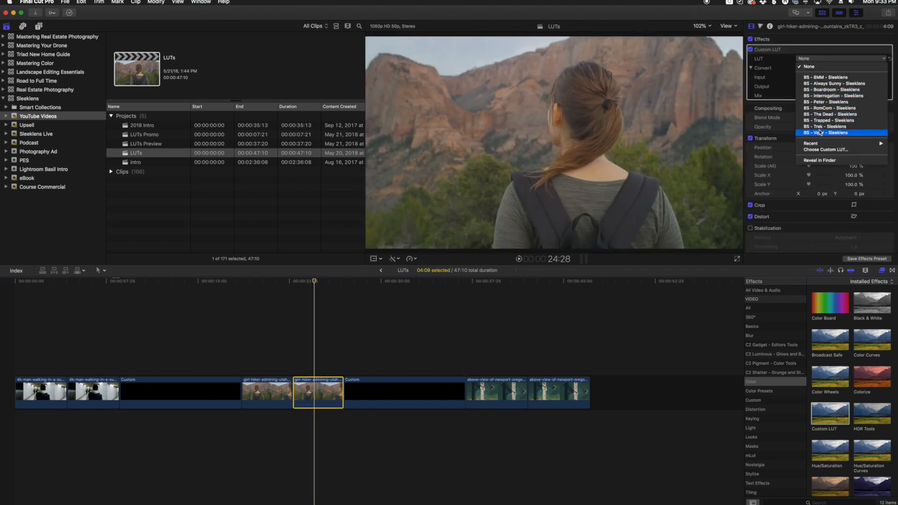
pyautogui.click(826, 149)
pyautogui.click(373, 165)
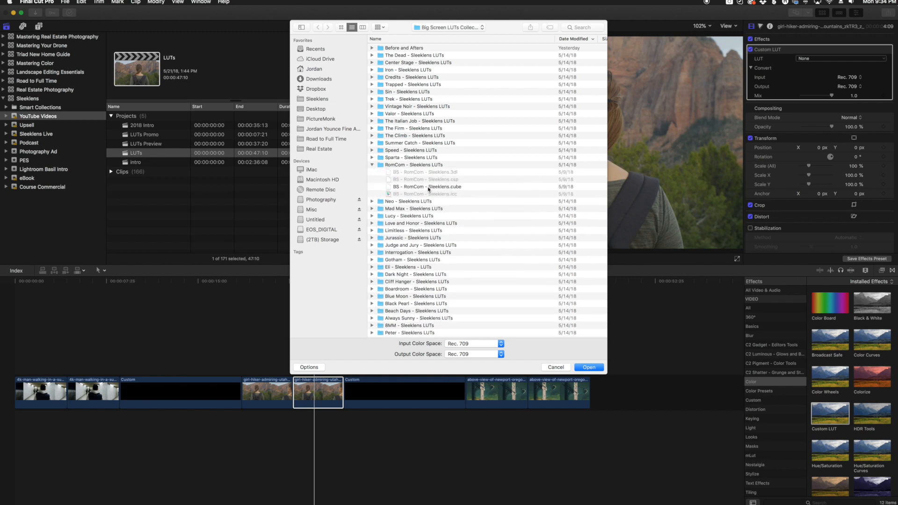
pyautogui.click(441, 187)
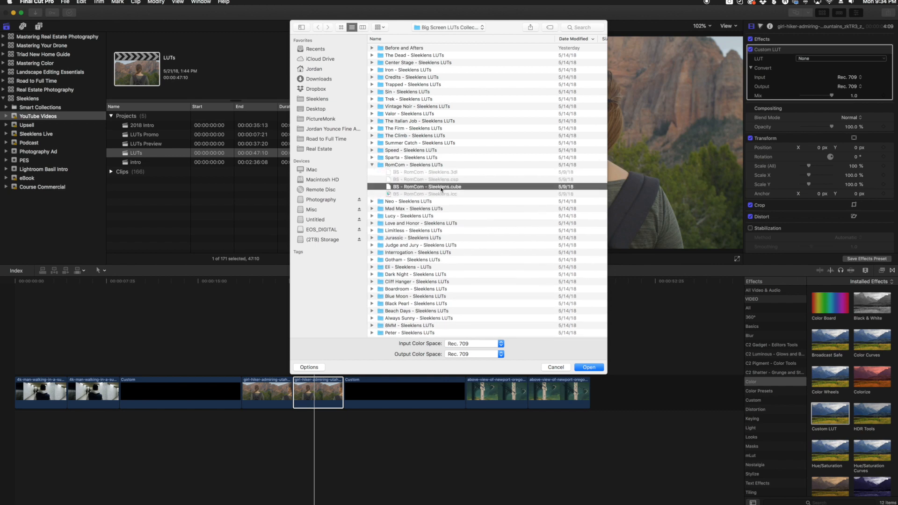
pyautogui.click(589, 367)
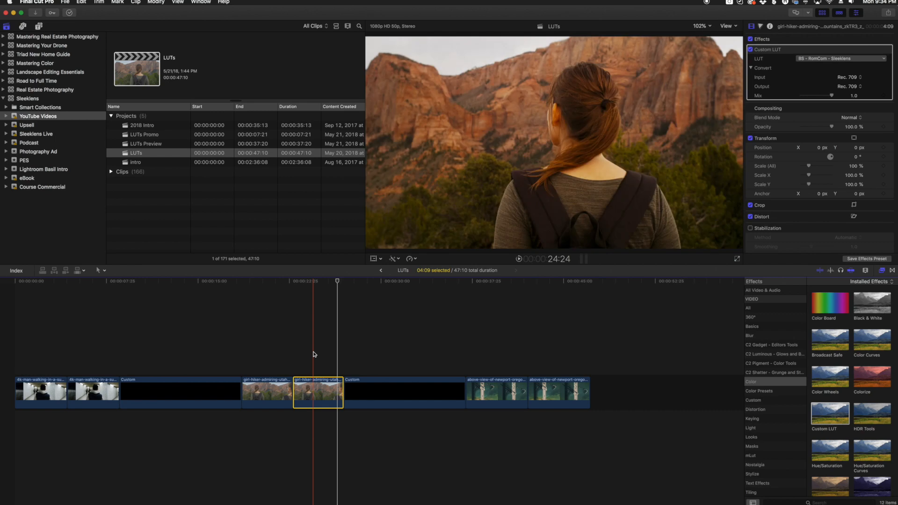
# - Play the first Newport bridge aerial clip ungraded, then select the second bridge clip
pyautogui.click(489, 386)
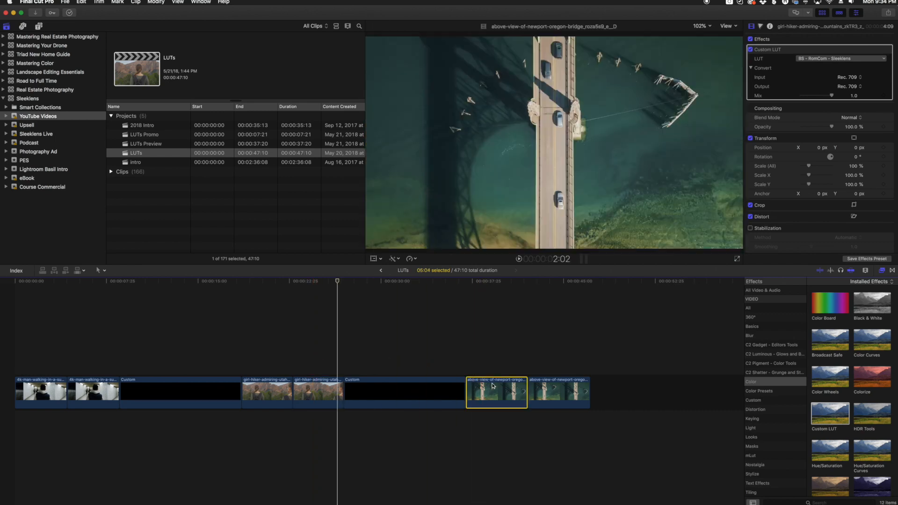
pyautogui.click(497, 361)
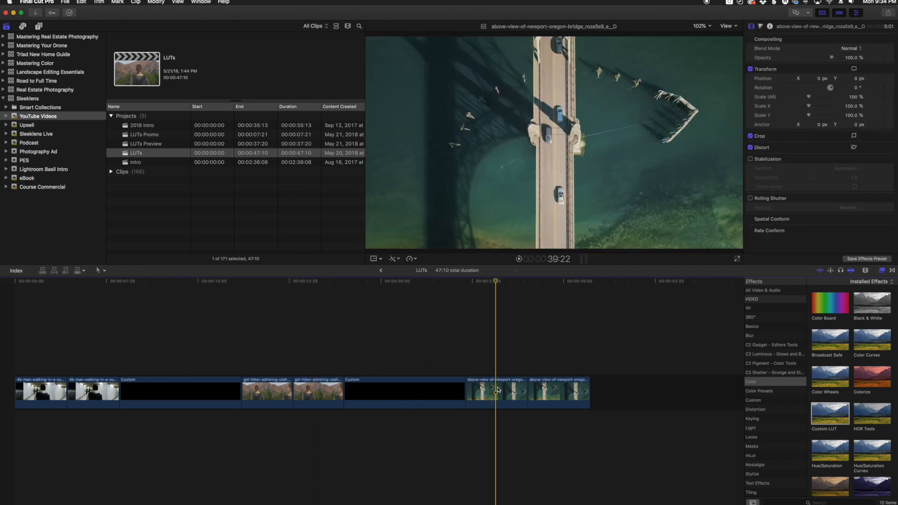
pyautogui.click(470, 391)
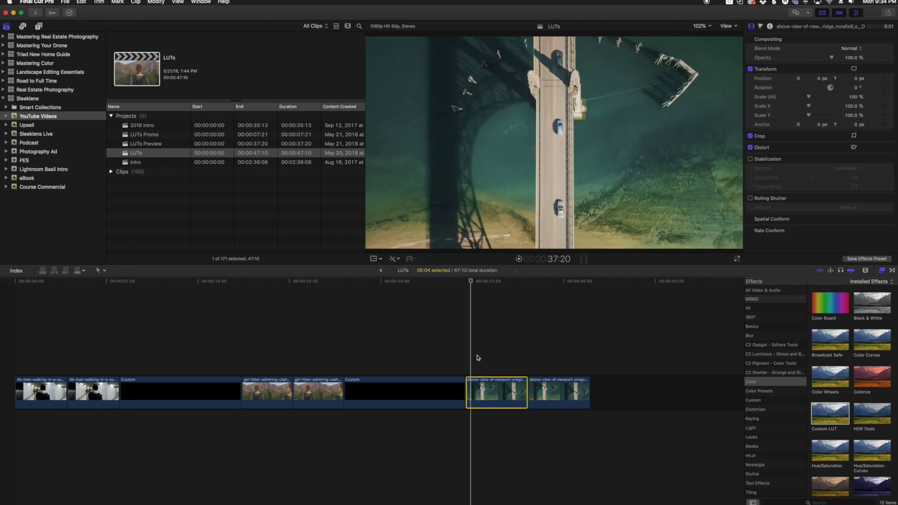
pyautogui.press('space')
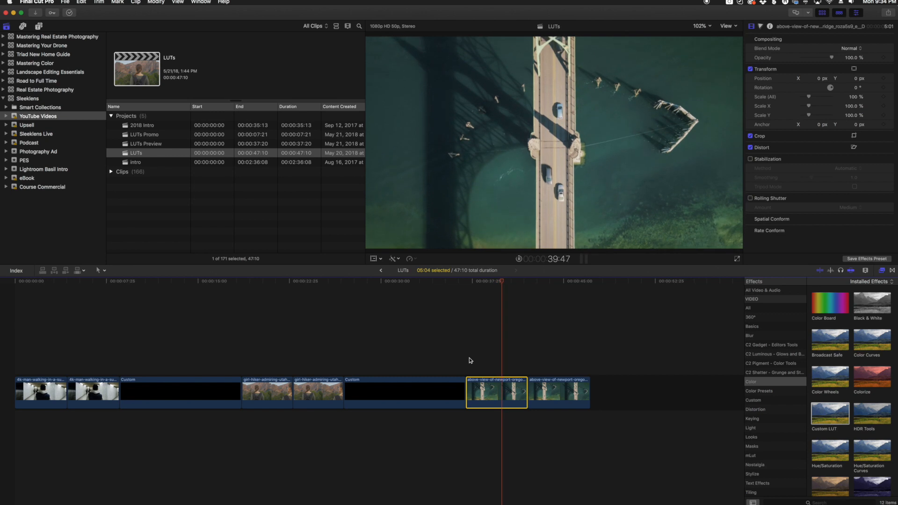
pyautogui.press('space')
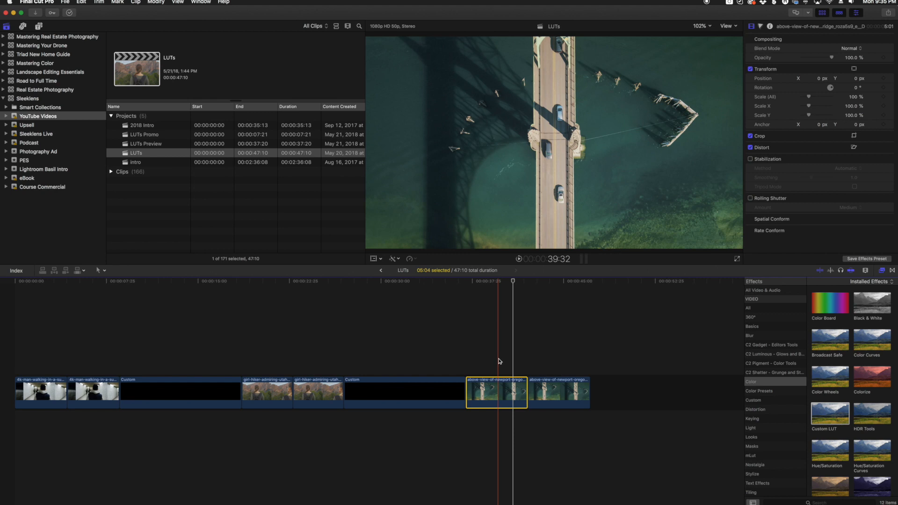
pyautogui.click(554, 388)
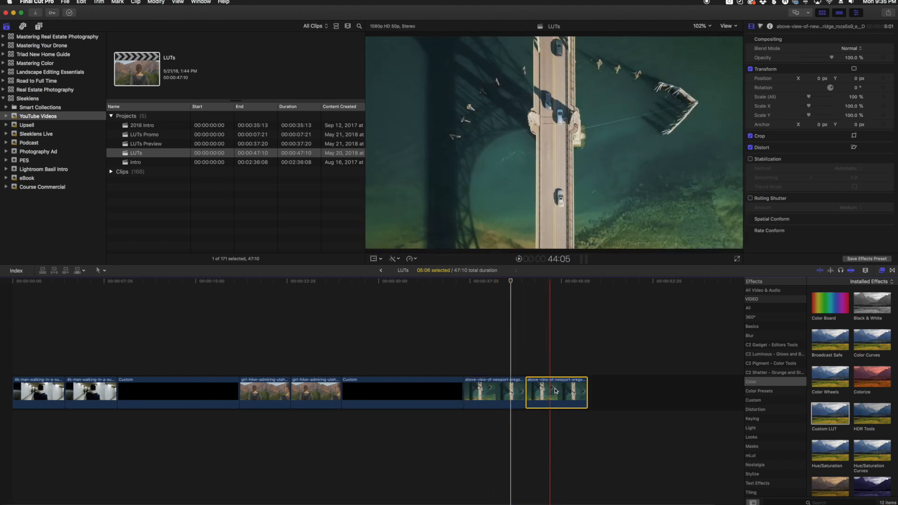
# - Apply Custom LUT to the second bridge clip and load BS - Trek - Sleeklens.cube into it
pyautogui.moveTo(830, 414); pyautogui.dragTo(554, 393)
pyautogui.click(806, 59)
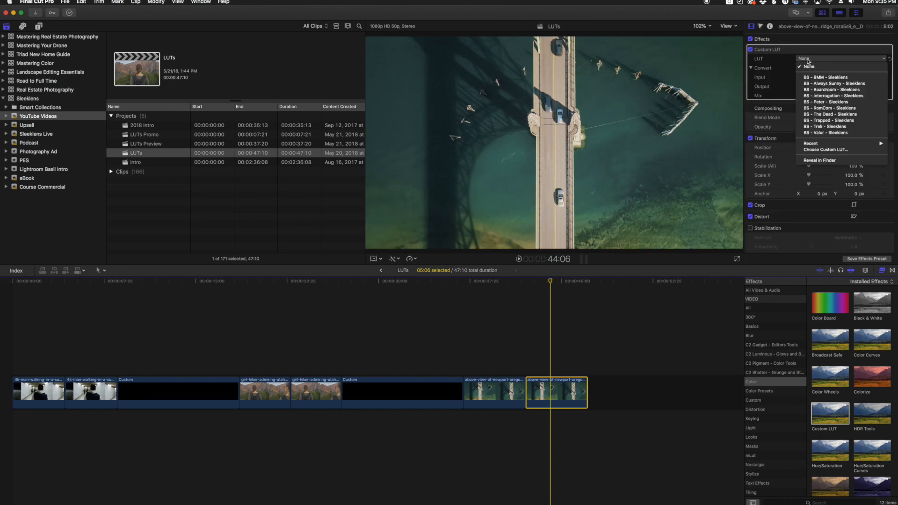
pyautogui.click(826, 150)
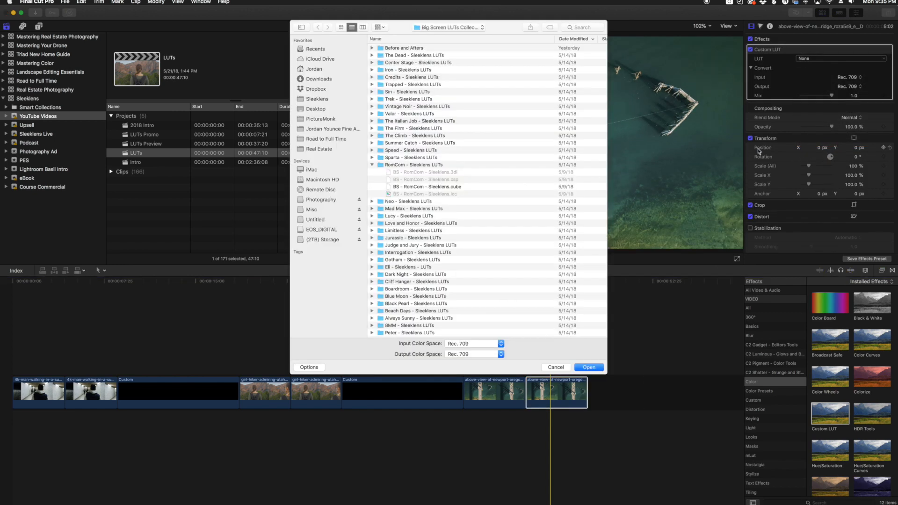
pyautogui.click(371, 99)
pyautogui.click(408, 121)
pyautogui.click(589, 367)
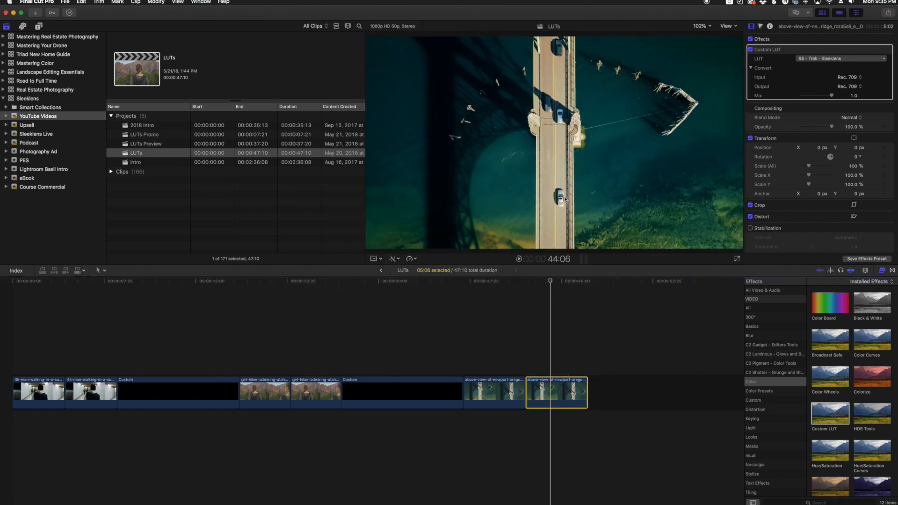